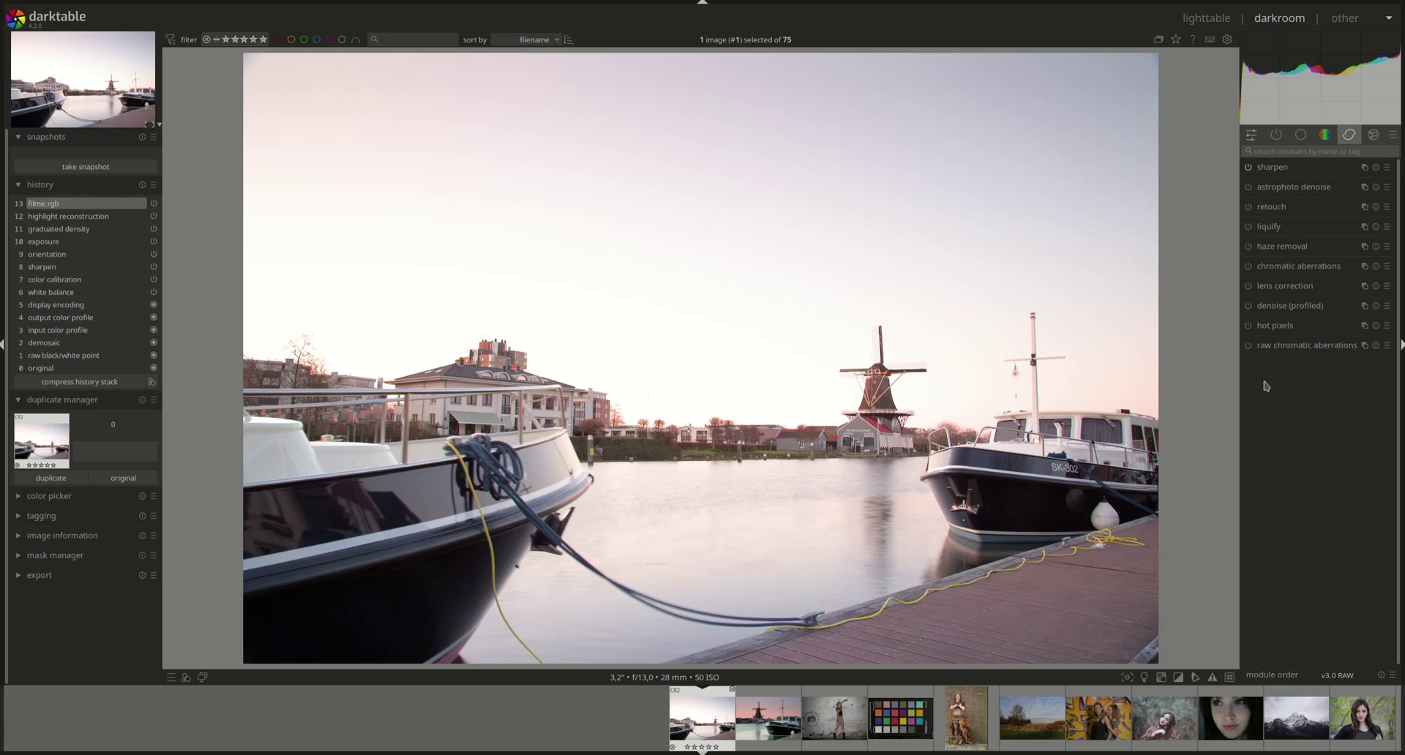
Search modules for 'high' and switch highlight reconstruction's method to inpaint opposed
left_click(1282, 151)
type("highl")
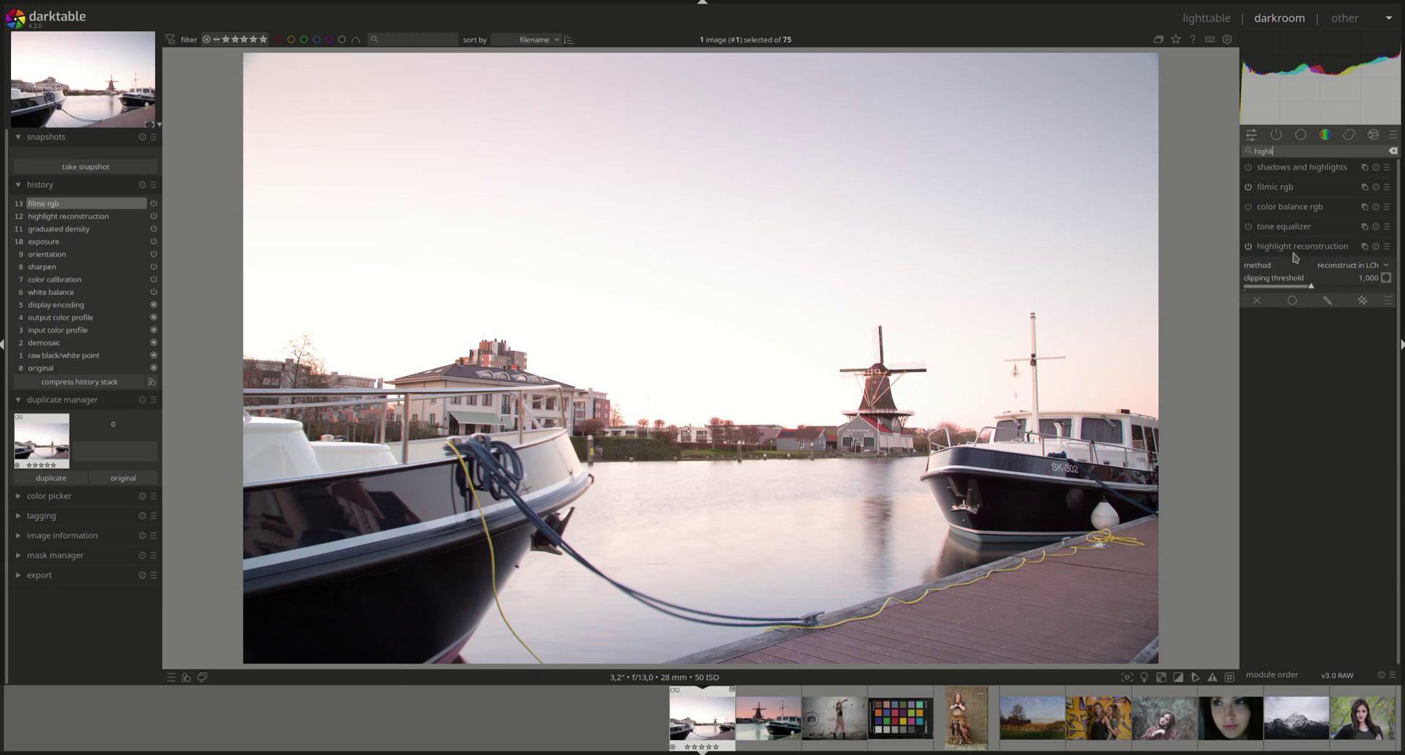
left_click(1295, 250)
left_click(1295, 252)
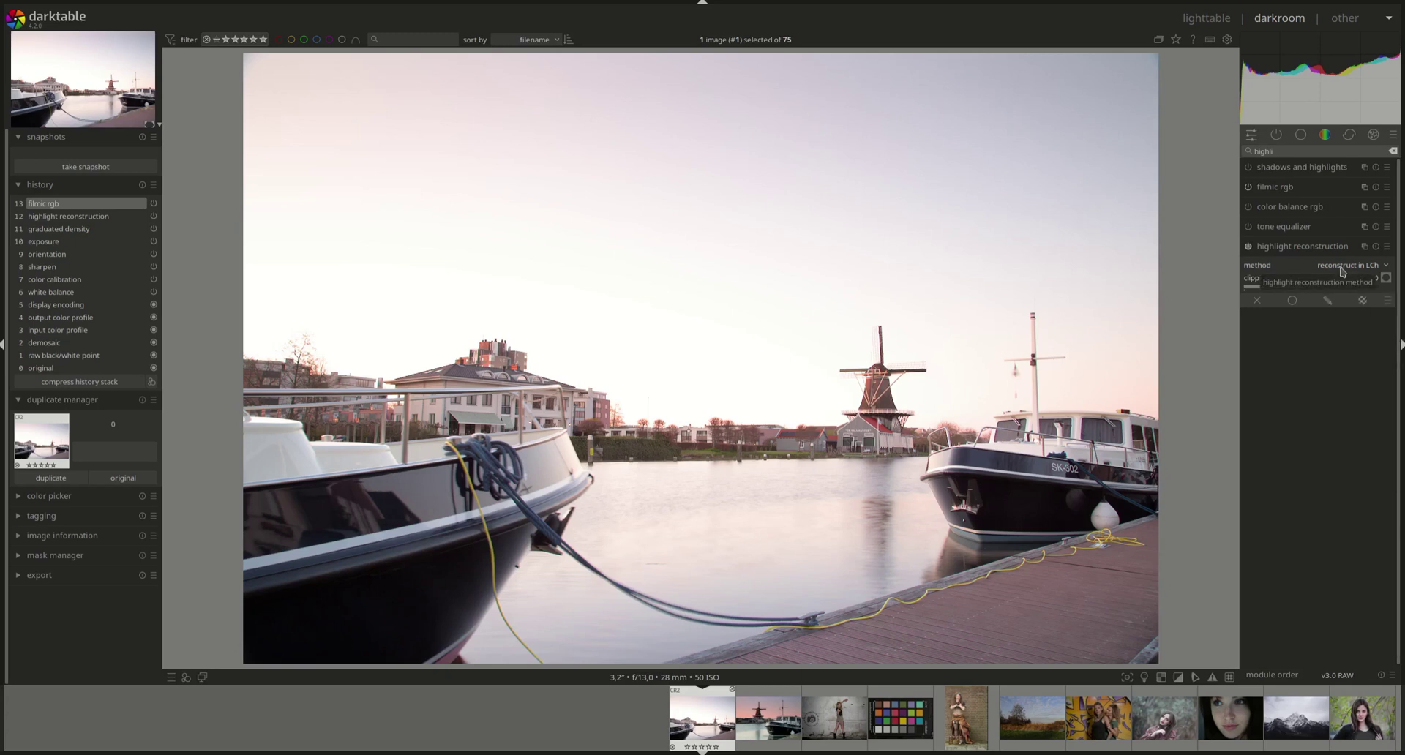
left_click(1343, 267)
left_click(1344, 254)
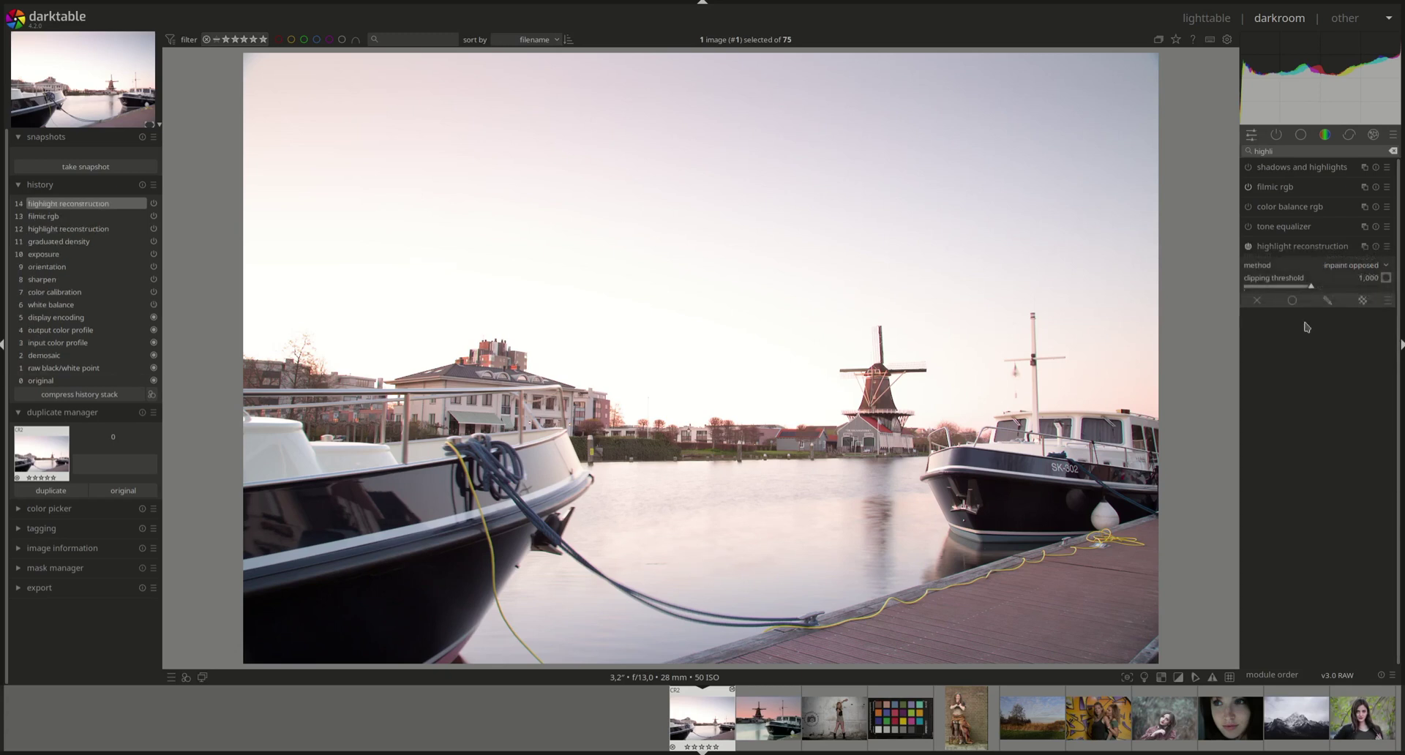
left_click(1347, 269)
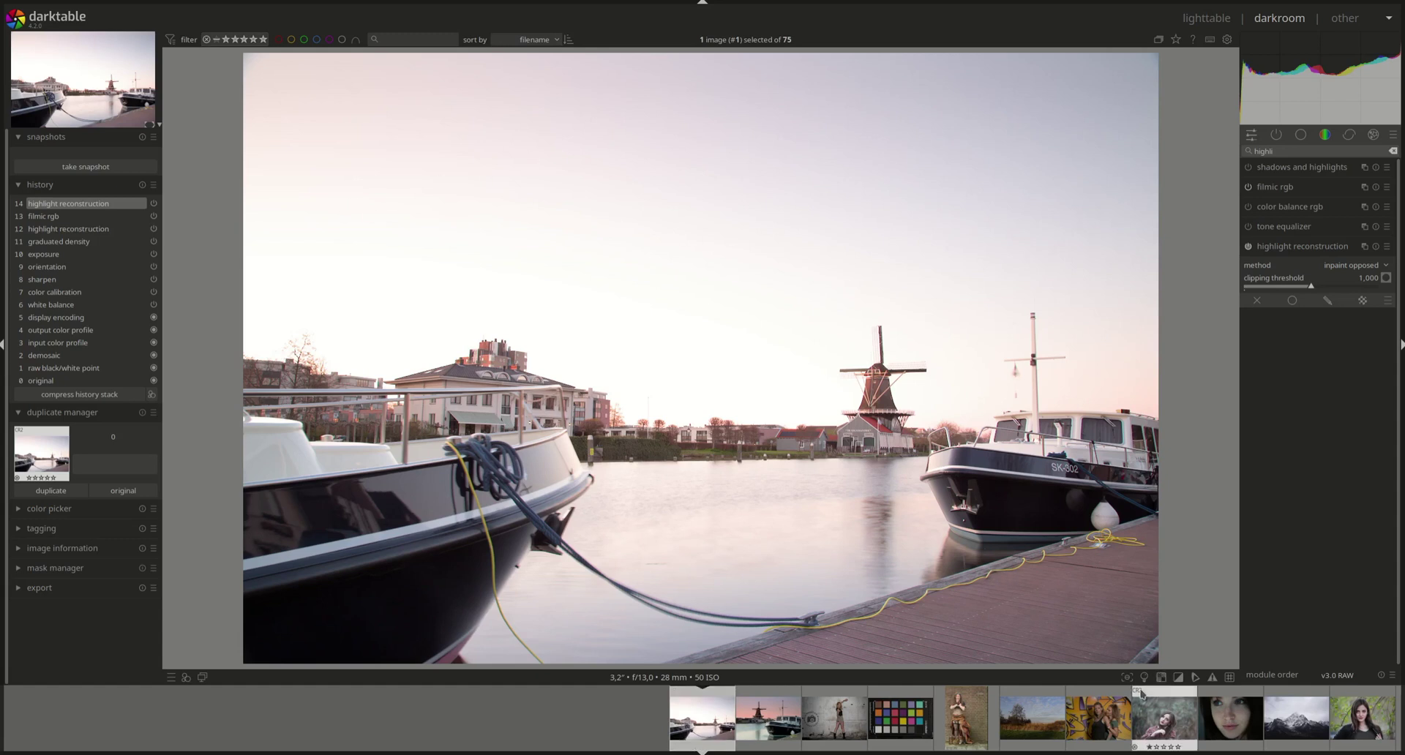
Turn the clipping indication overlay on to check clipped areas, then off again
left_click(1178, 679)
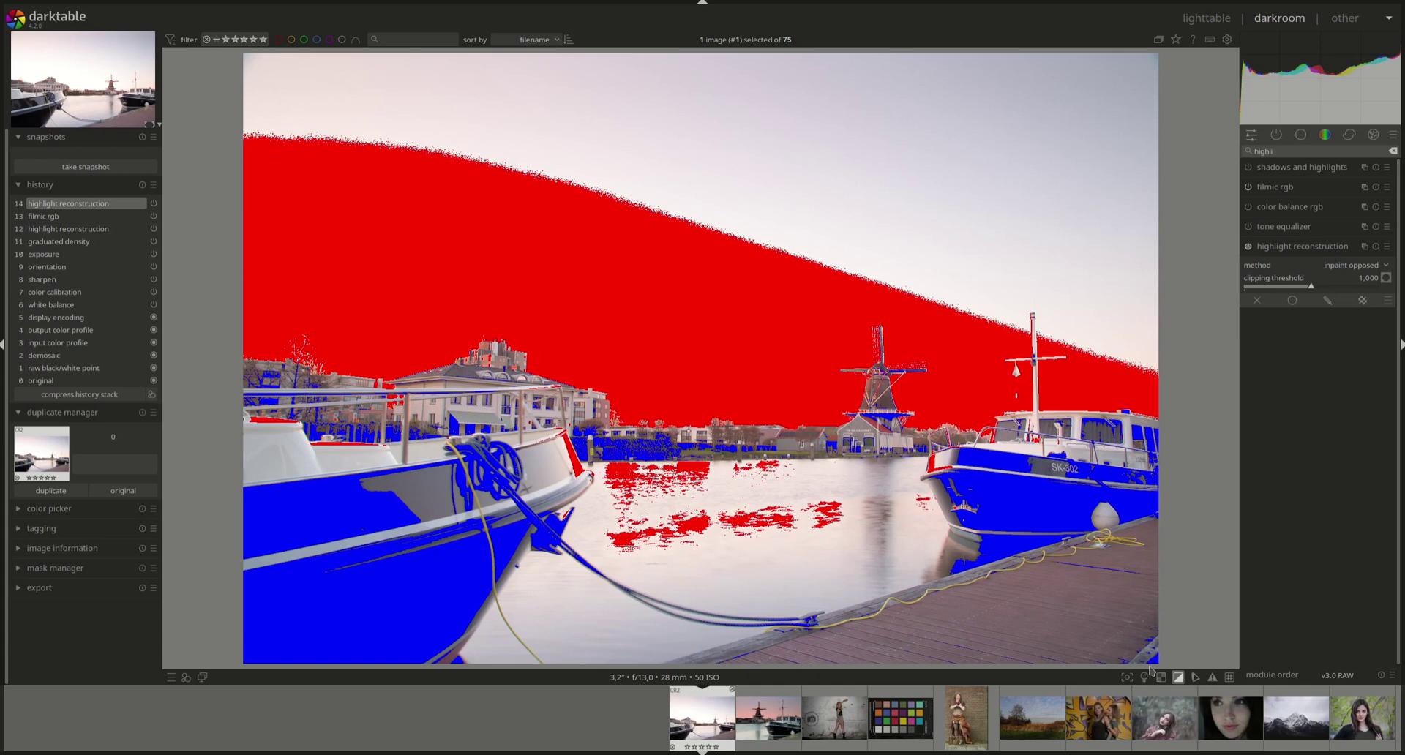
left_click(1179, 677)
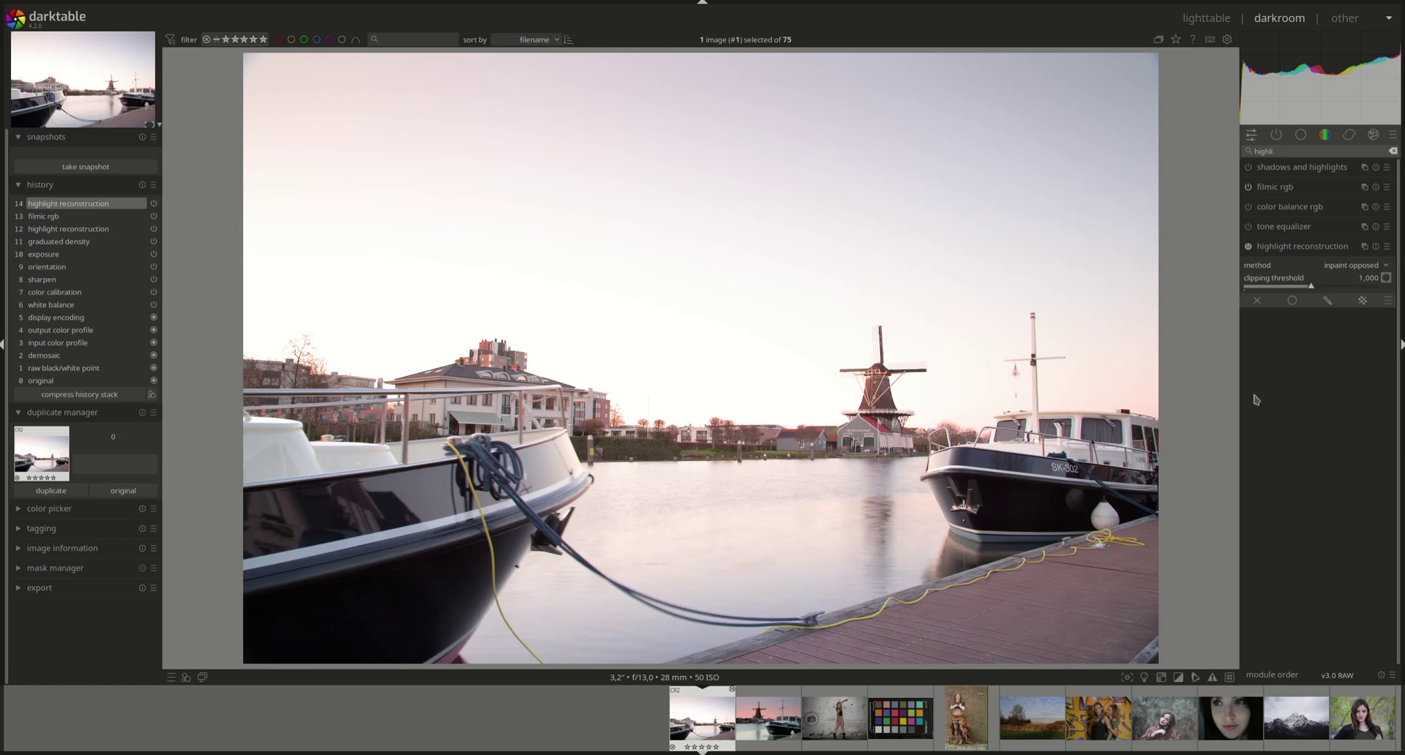
Try the segmentation based method in highlight reconstruction
left_click(1355, 271)
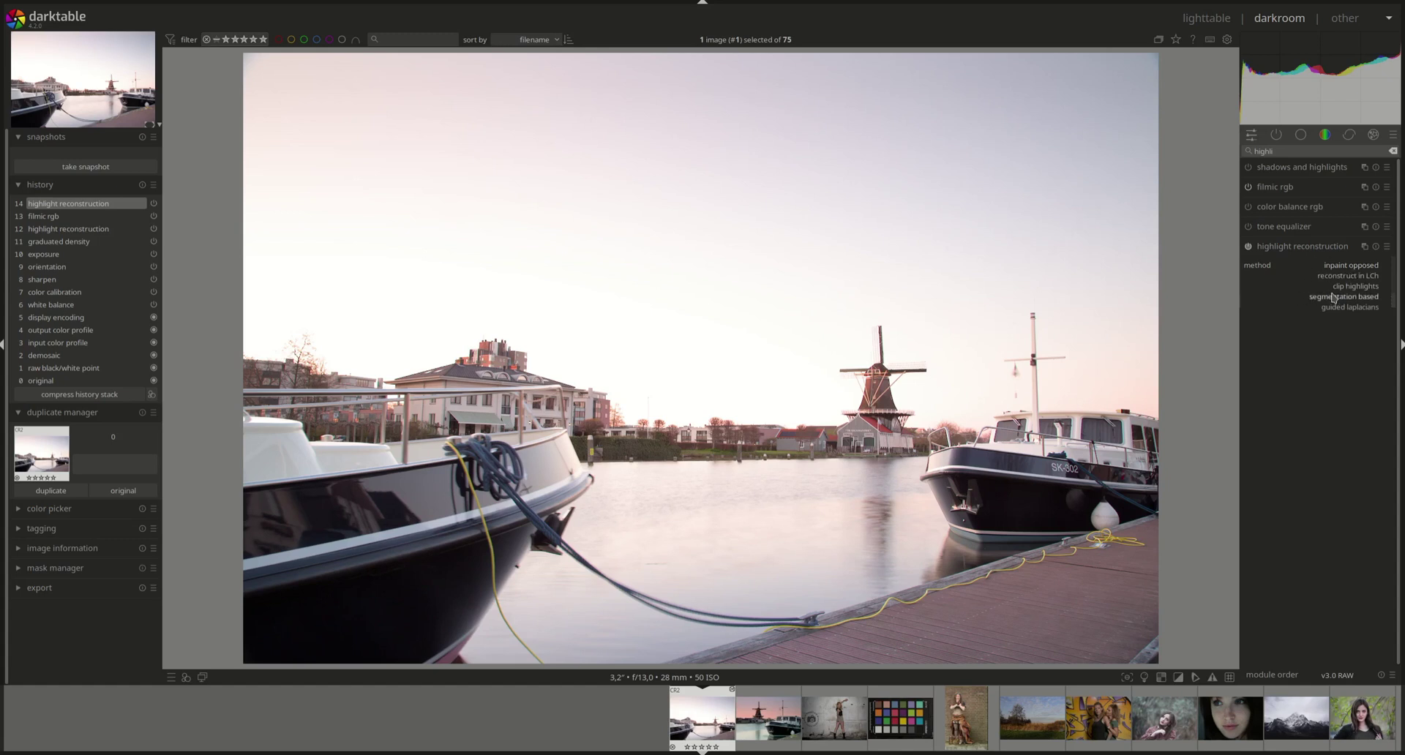
left_click(1340, 296)
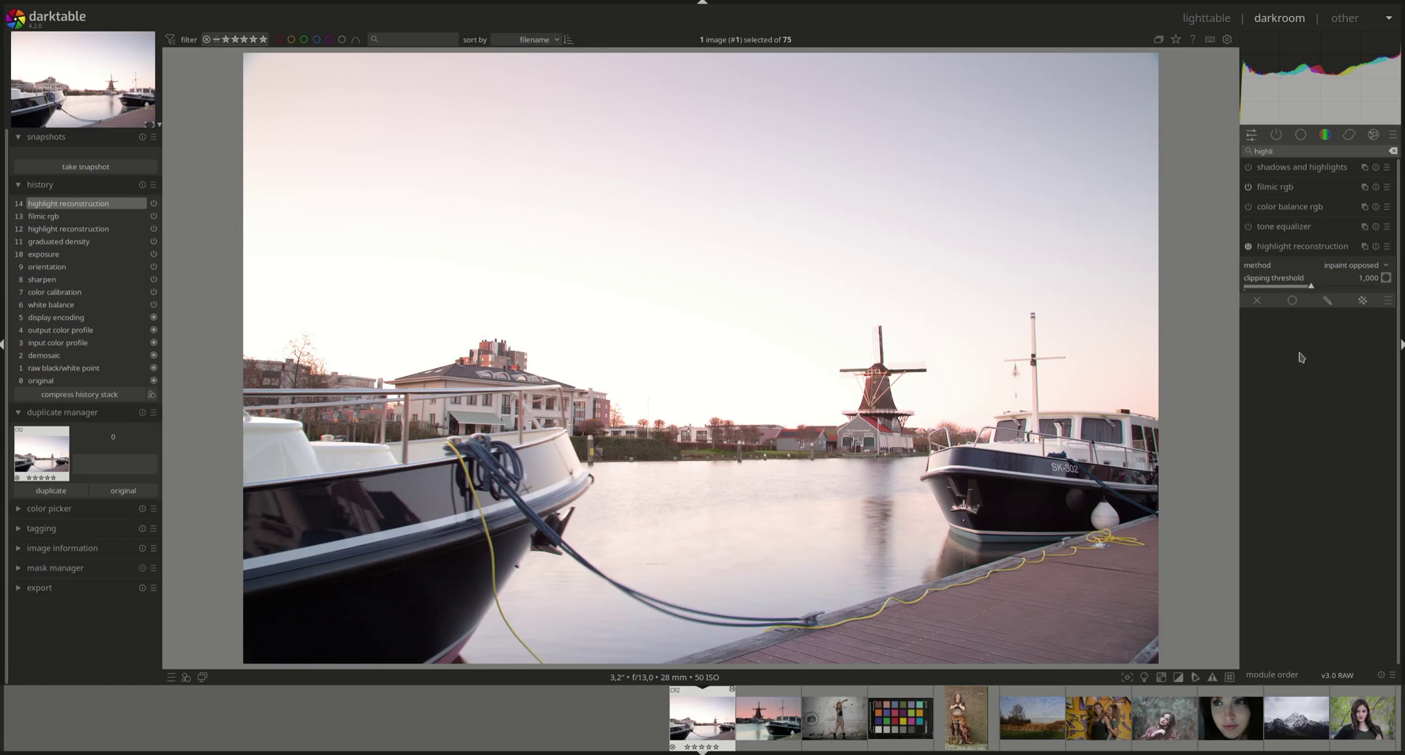
With the threshold mask shown, sweep clipping threshold between about 0,555 and 1,8, then reset to 1,000
left_click(1387, 278)
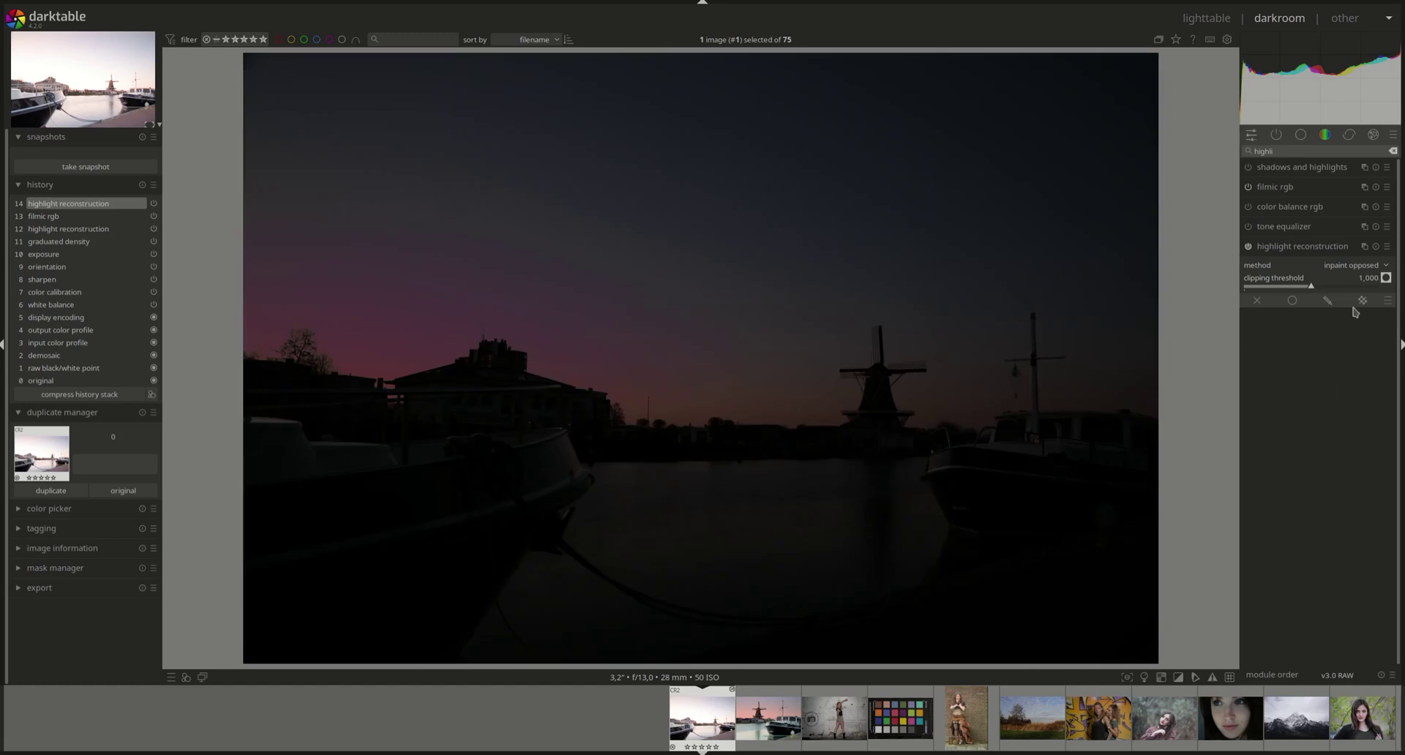
left_click_drag(1311, 289, 1278, 288)
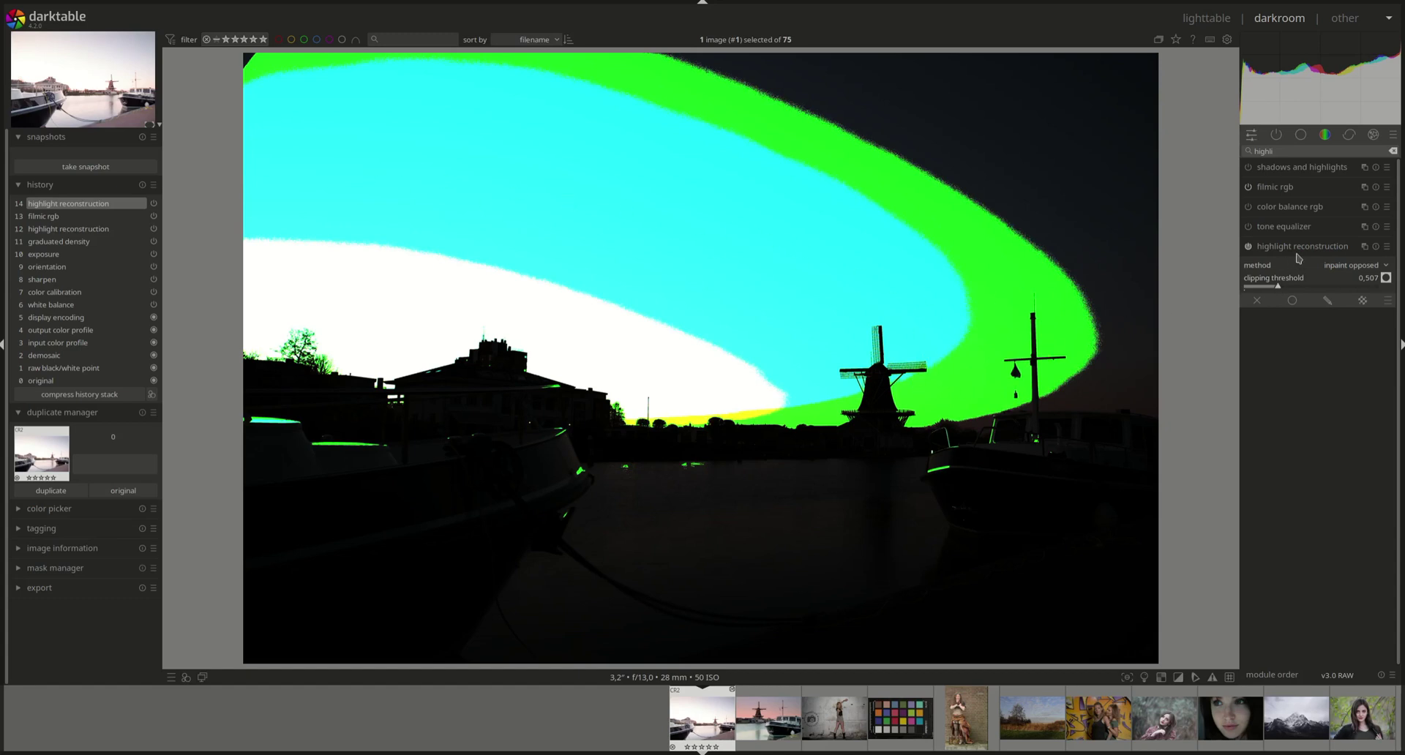
left_click(1281, 289)
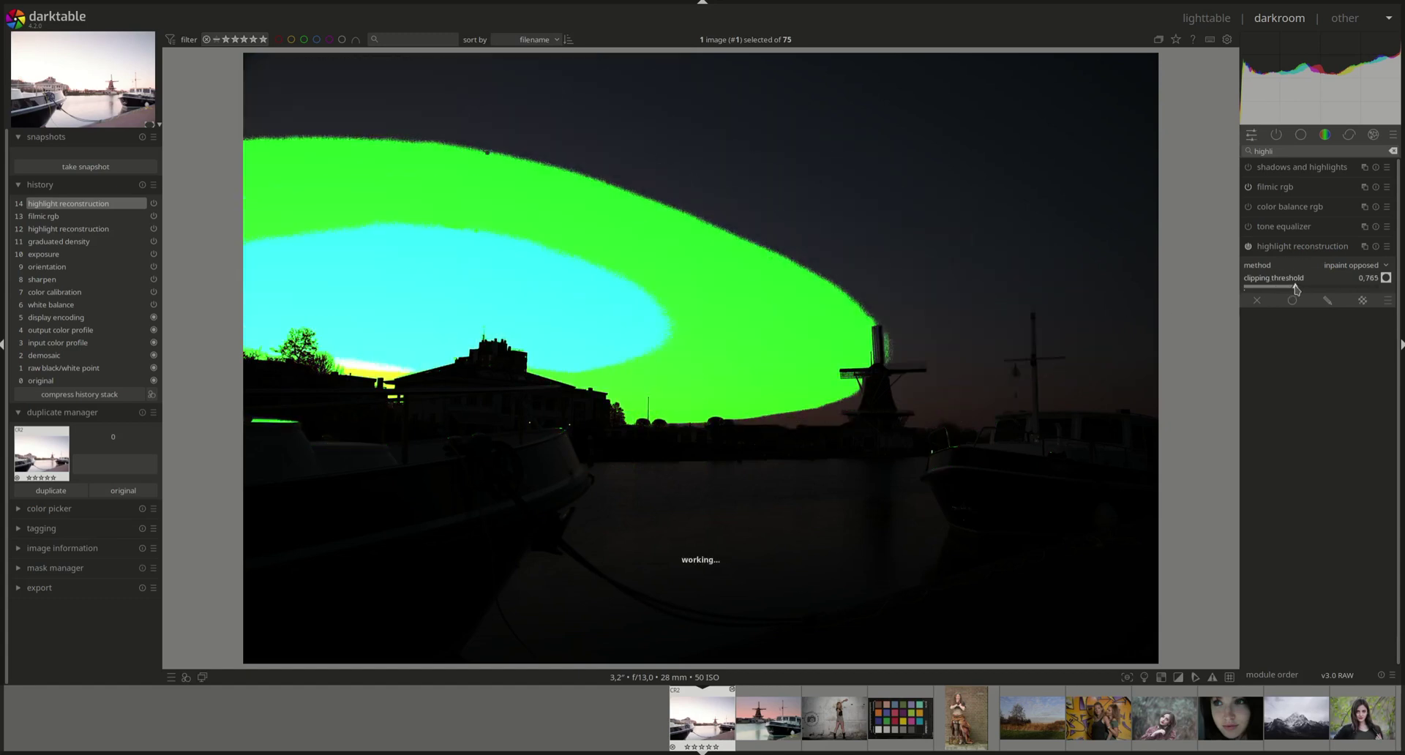
left_click(1298, 288)
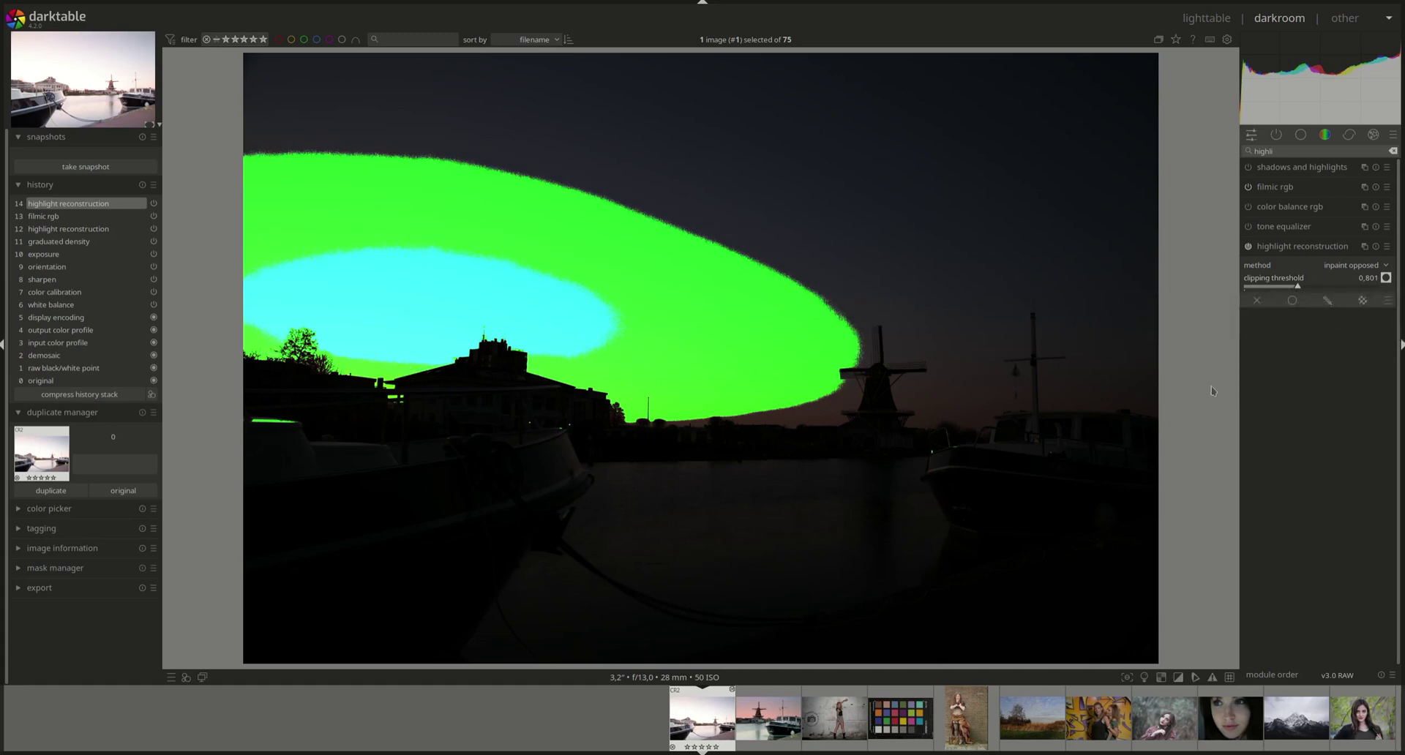
left_click_drag(1300, 289, 1372, 284)
double_click(1372, 284)
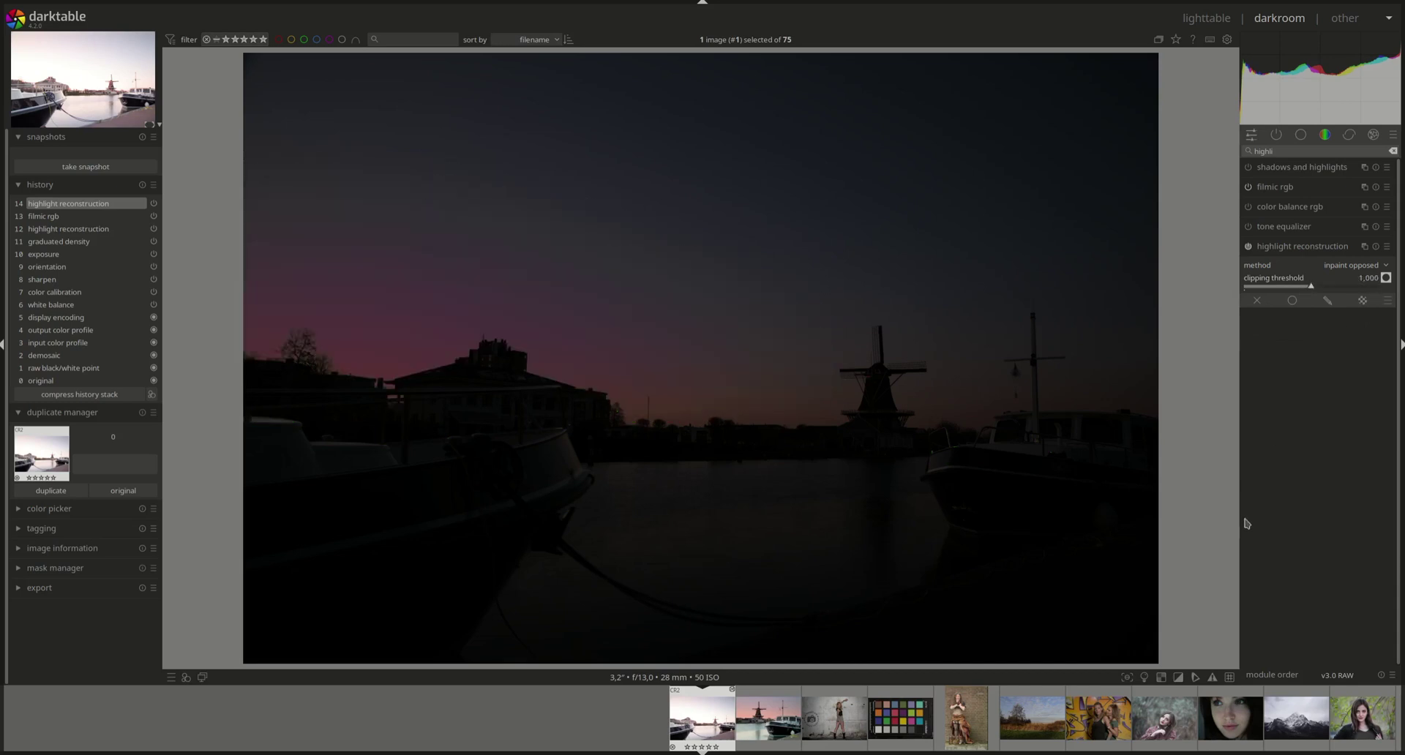
Switch highlight reconstruction to segmentation based, keeping combine 2, candidating 40% and rebuild off
left_click(1368, 265)
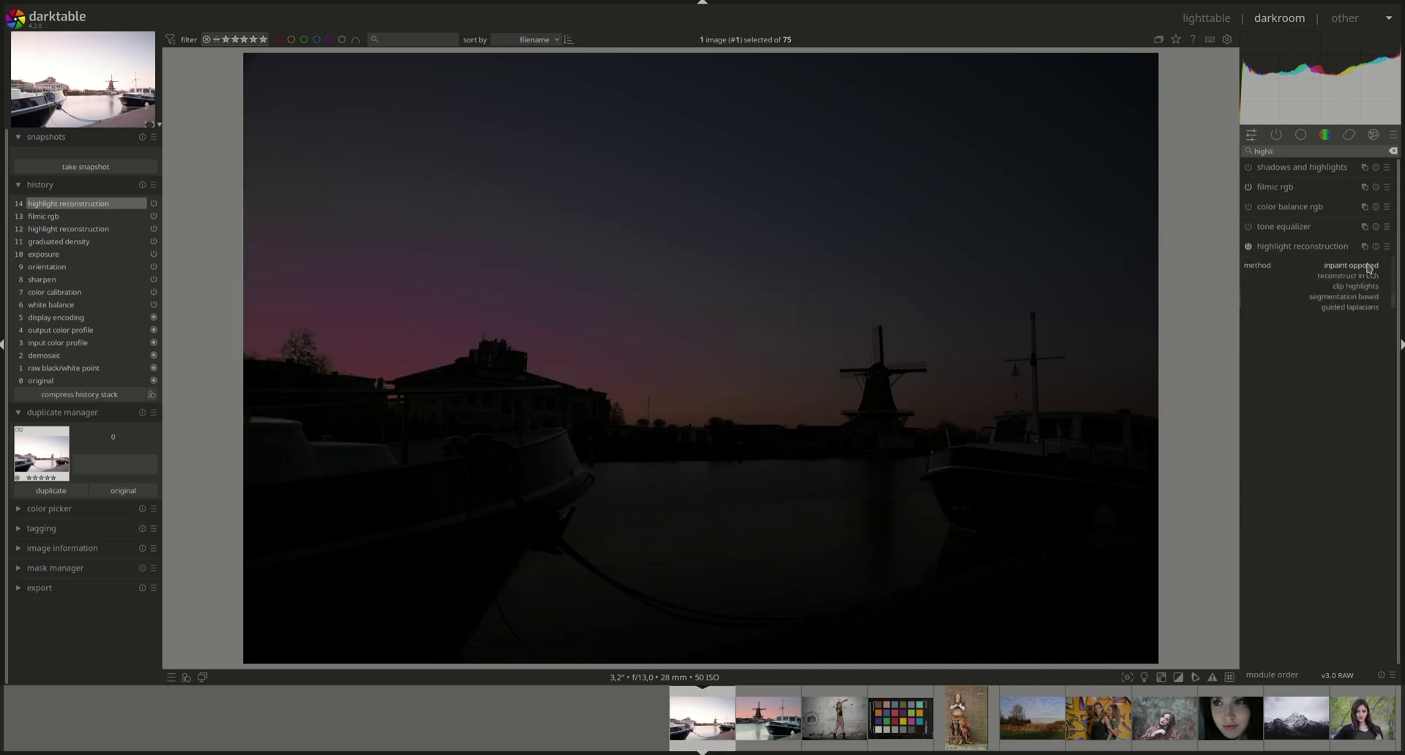
left_click(1339, 296)
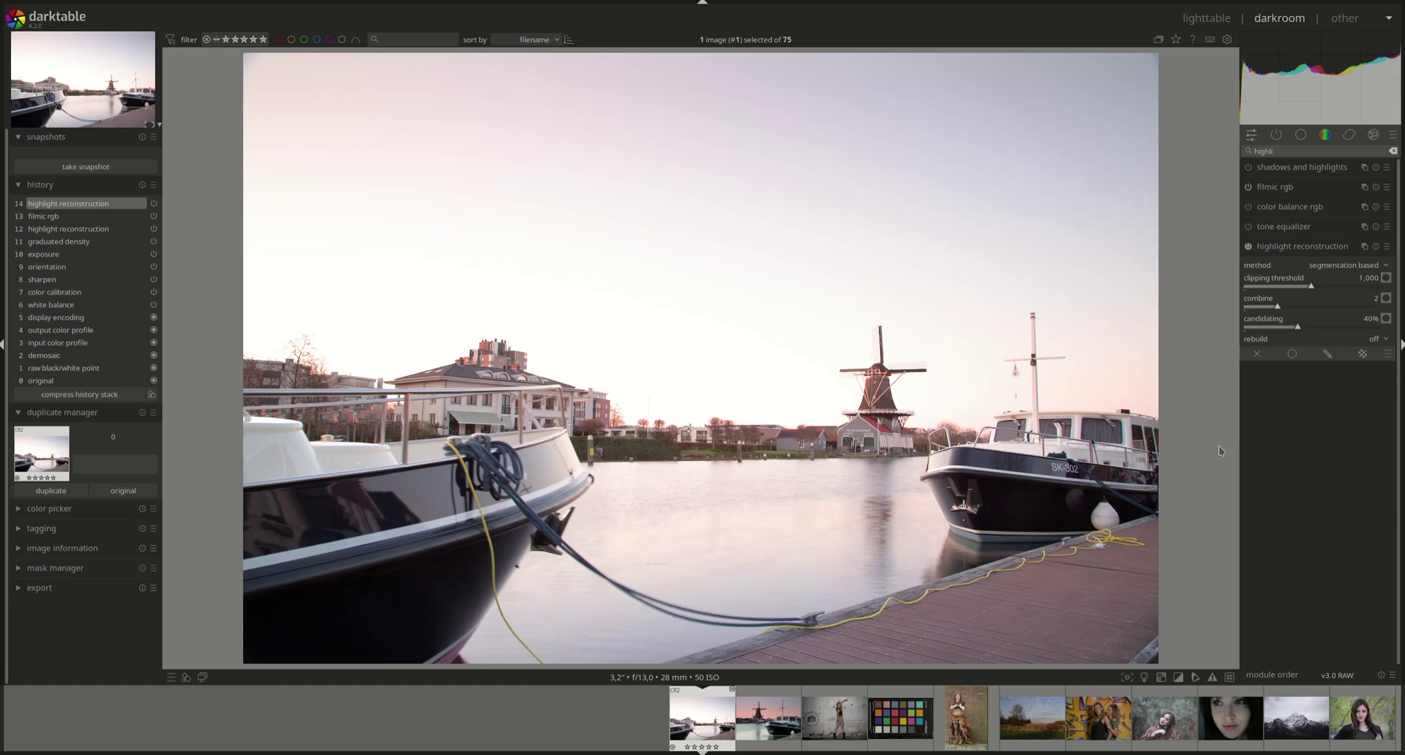
Preview the threshold mask while trying clipping thresholds 0,676 and 0,874, then hide it and reset to 1,000
left_click(1387, 278)
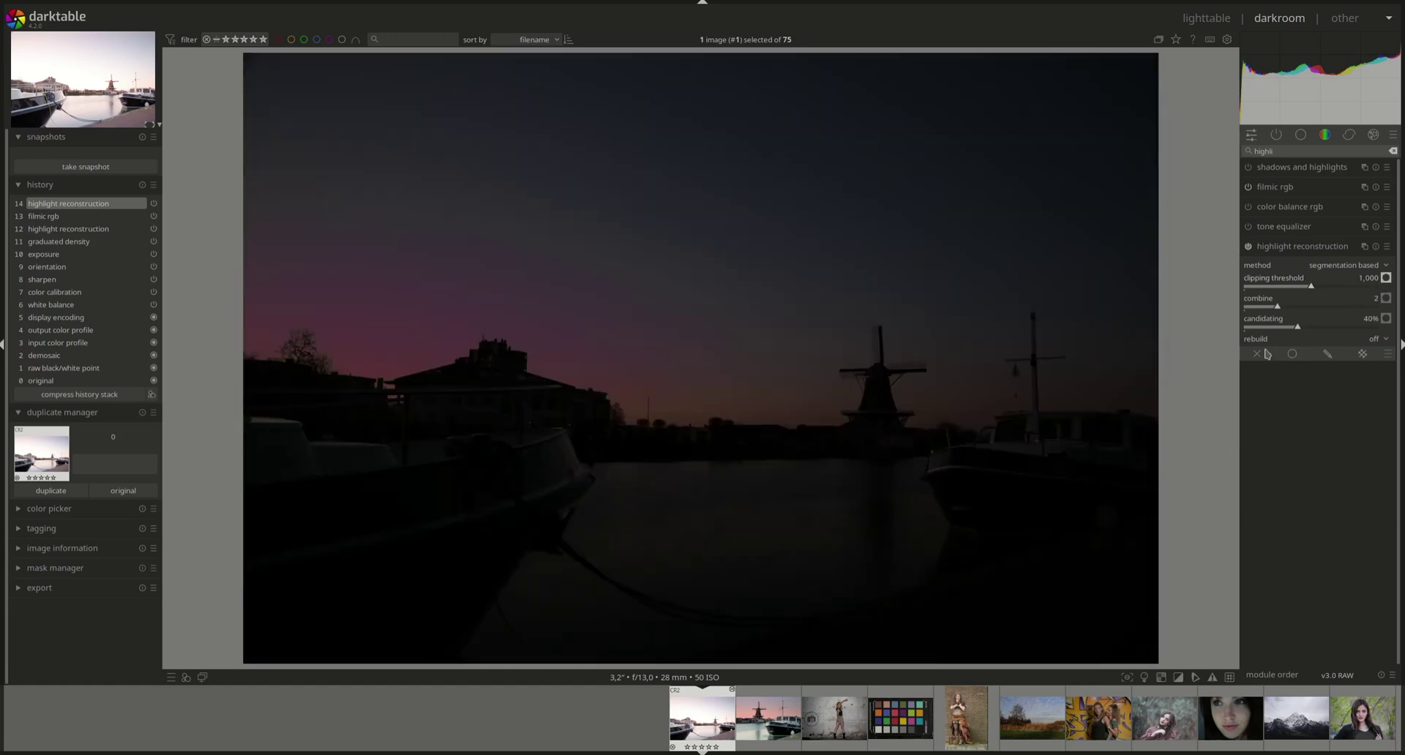
left_click(1309, 287)
left_click_drag(1309, 287, 1289, 288)
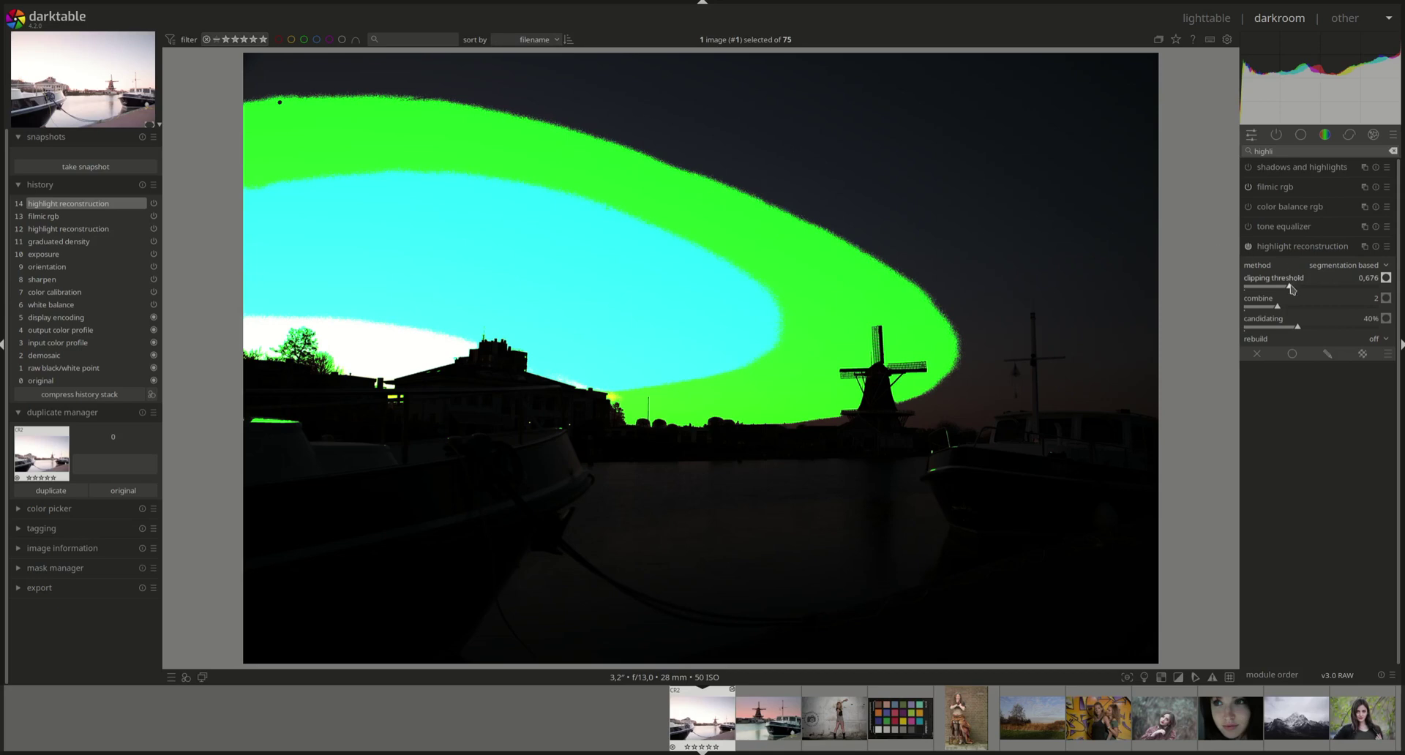
left_click_drag(1292, 290, 1304, 288)
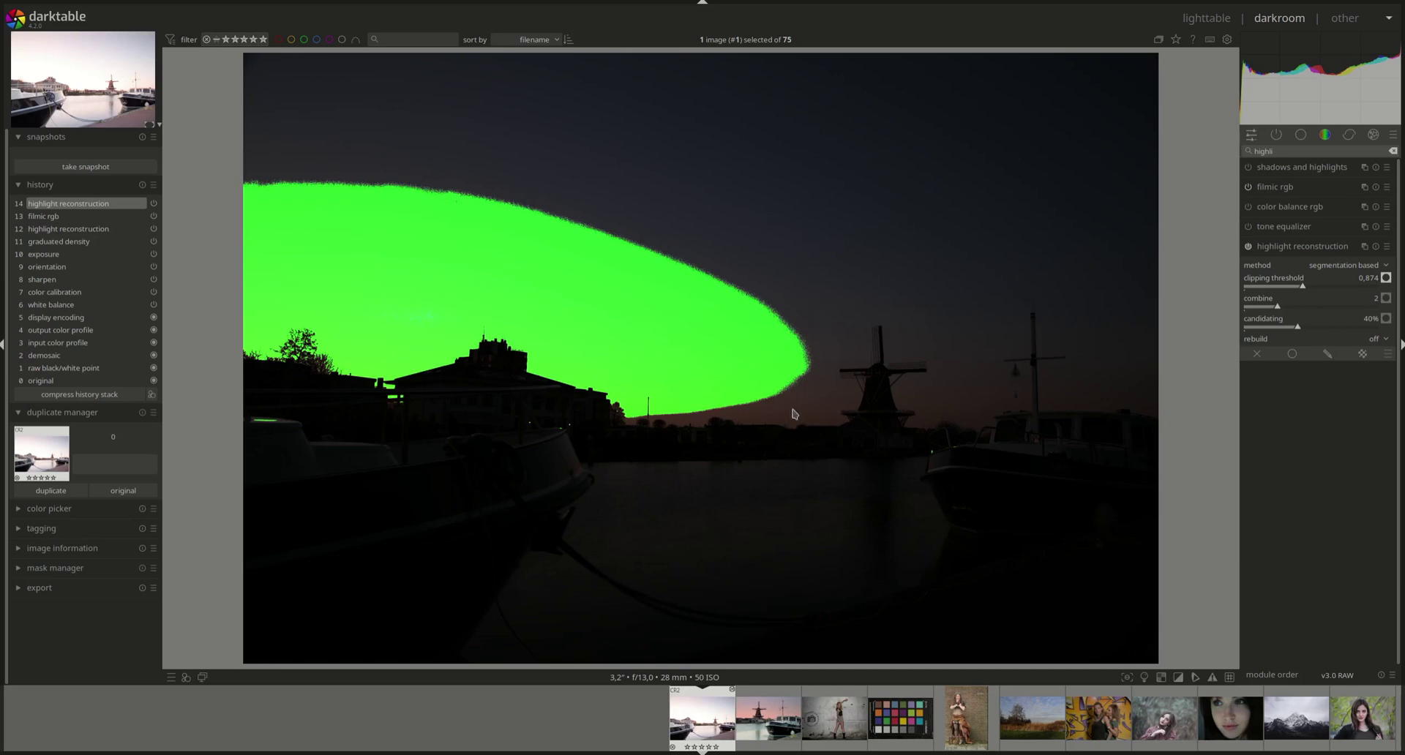
left_click(1388, 279)
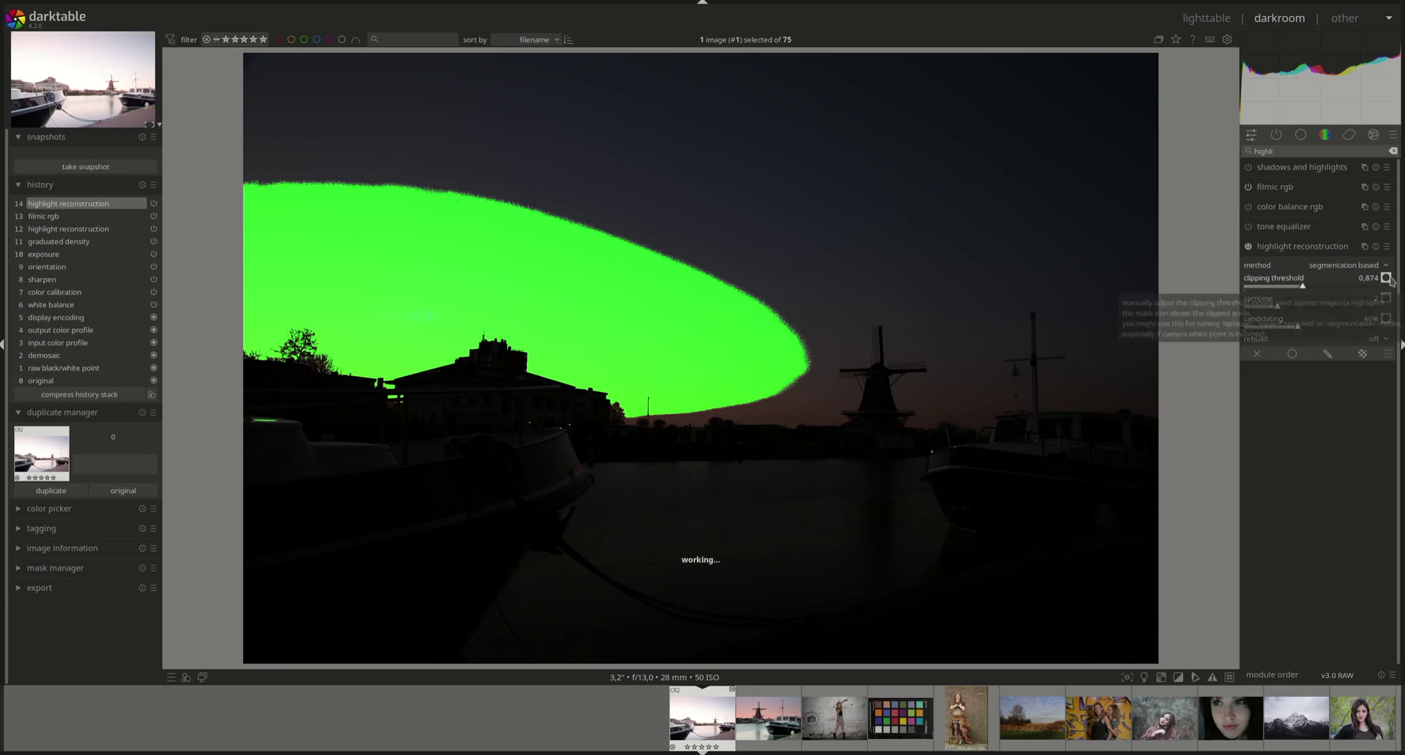
left_click(1387, 279)
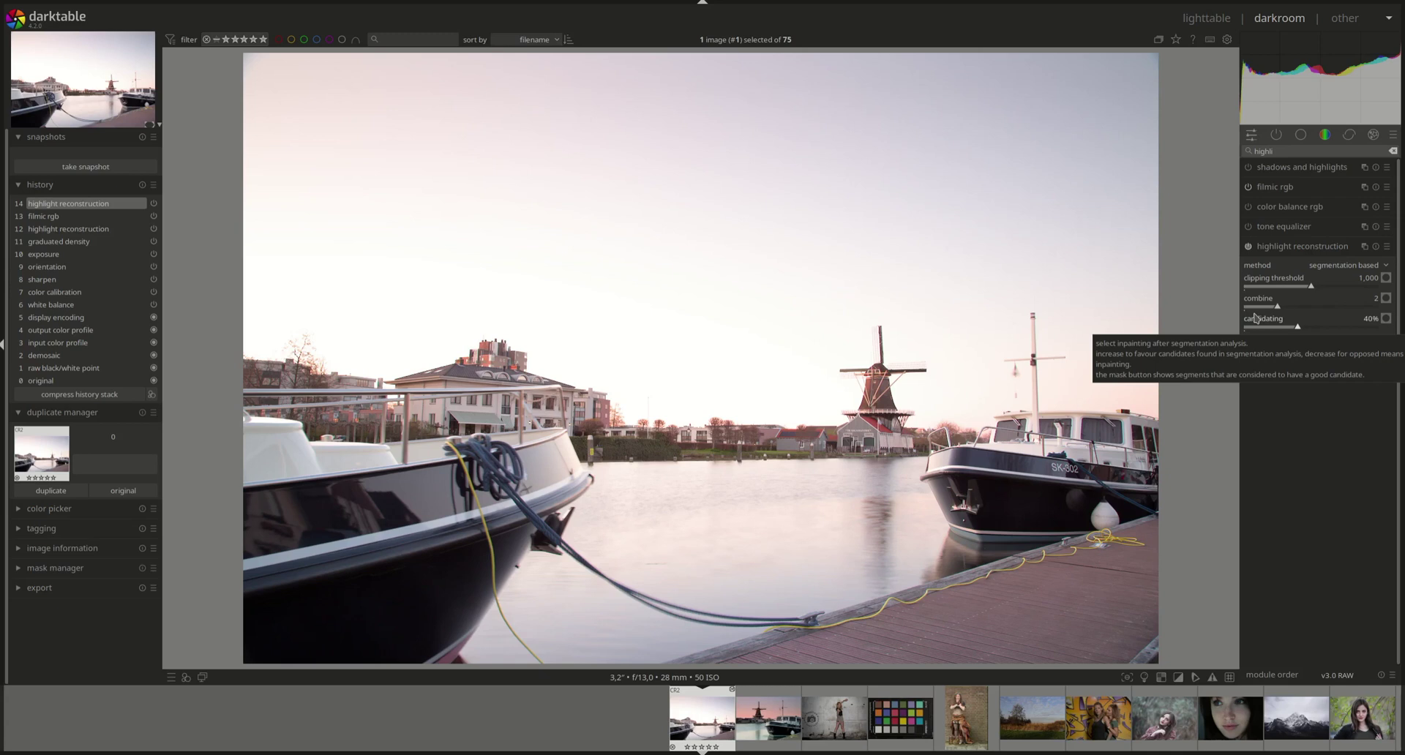
With the combine mask shown, lower clipping threshold to 0,527, hide the mask, and set combine to 2
left_click(1387, 299)
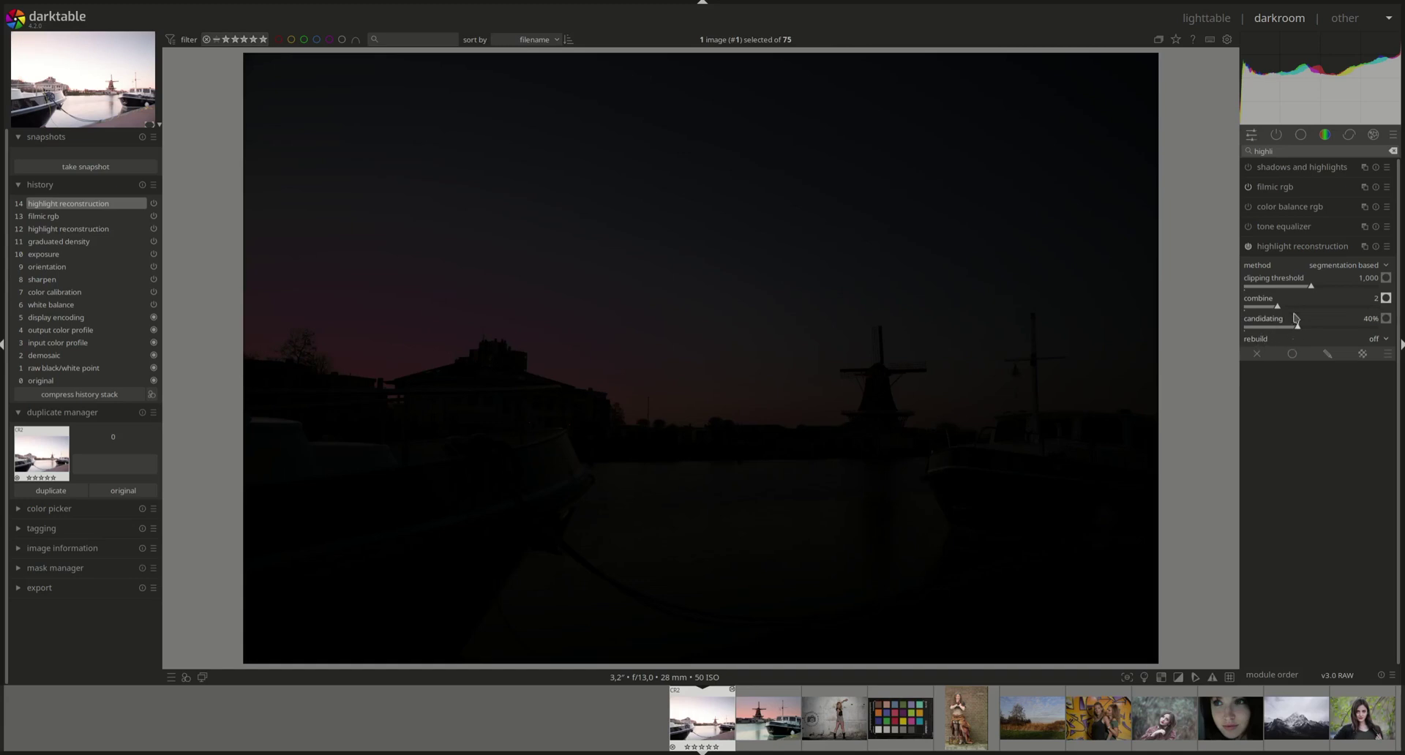
left_click_drag(1315, 287, 1280, 290)
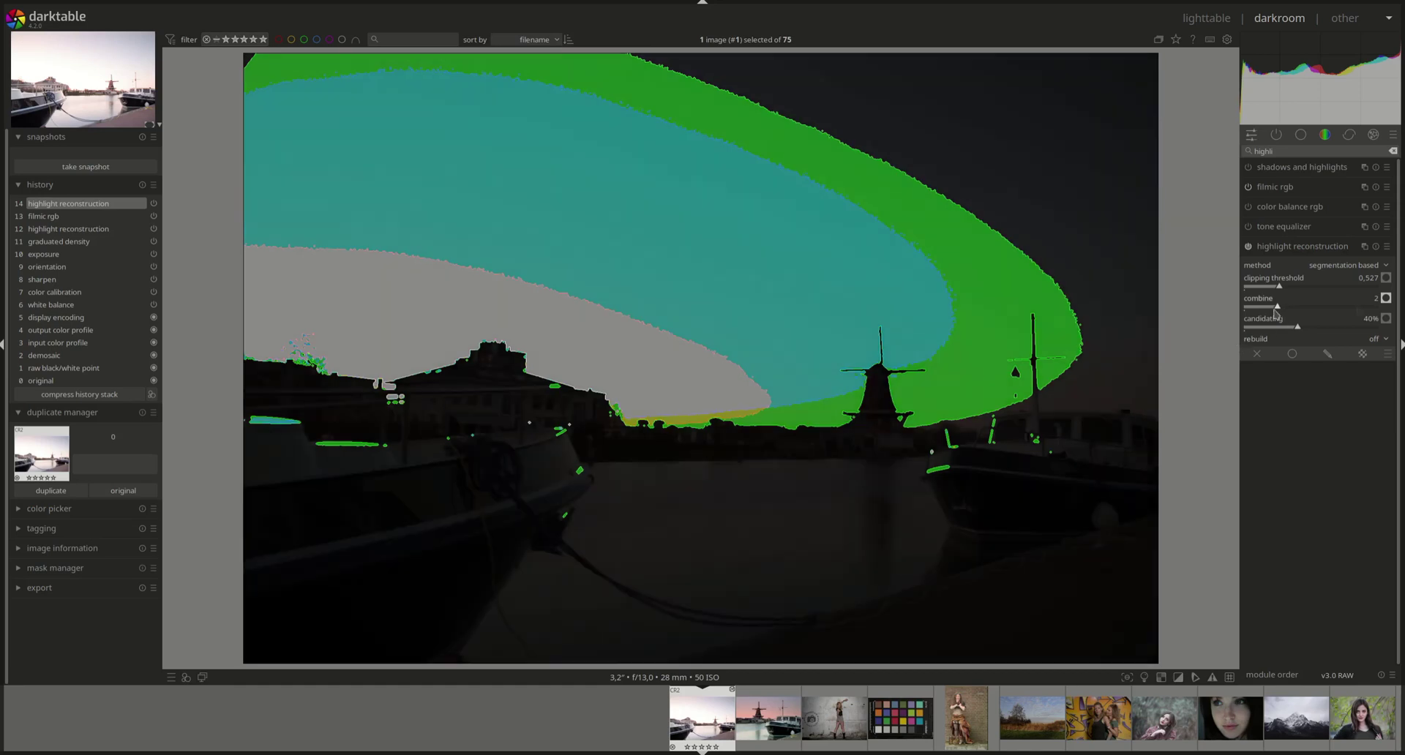
left_click(1386, 298)
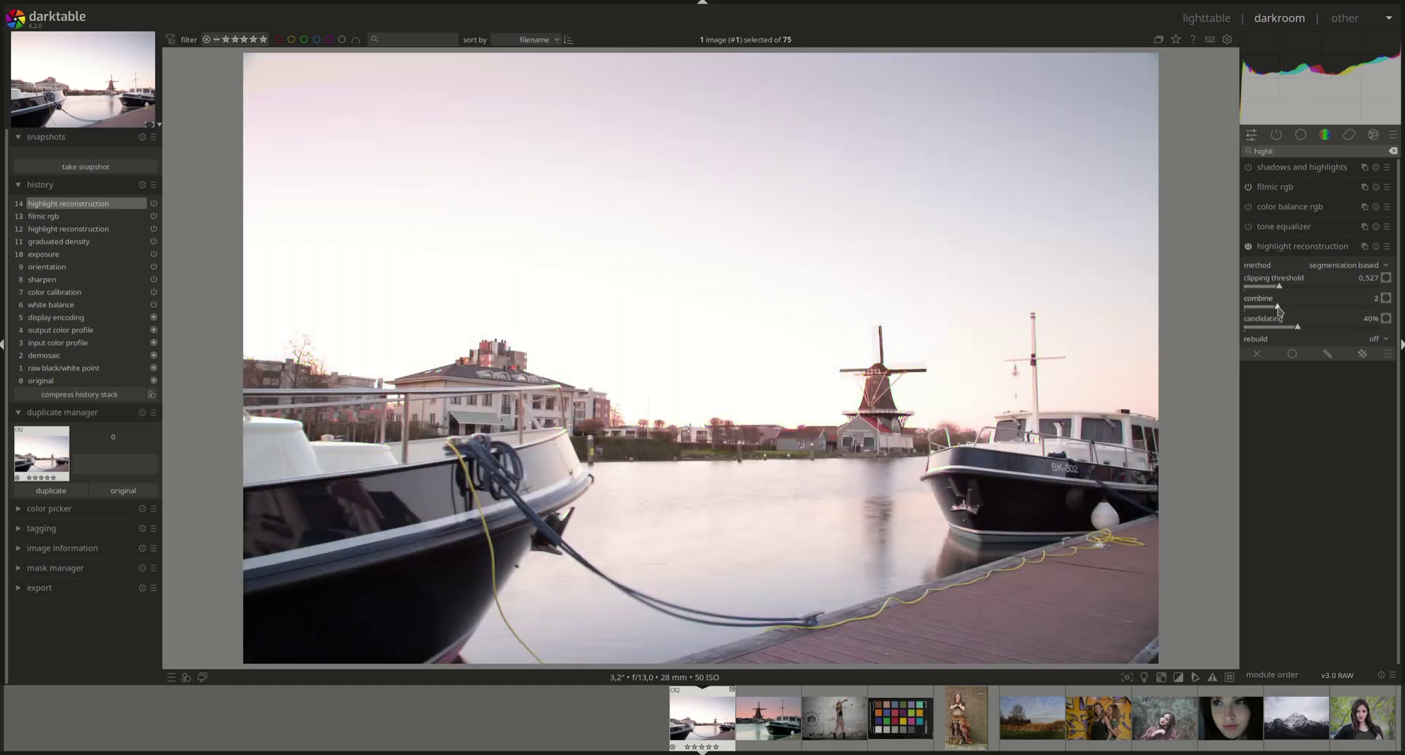
scroll(1279, 308, "up", 2)
left_click(1277, 307)
Show the candidating mask and lower candidating to 21%
left_click(1387, 321)
key("Down")
Open the rebuild mode list showing generic, flat generic and small or large segment options
left_click(1389, 341)
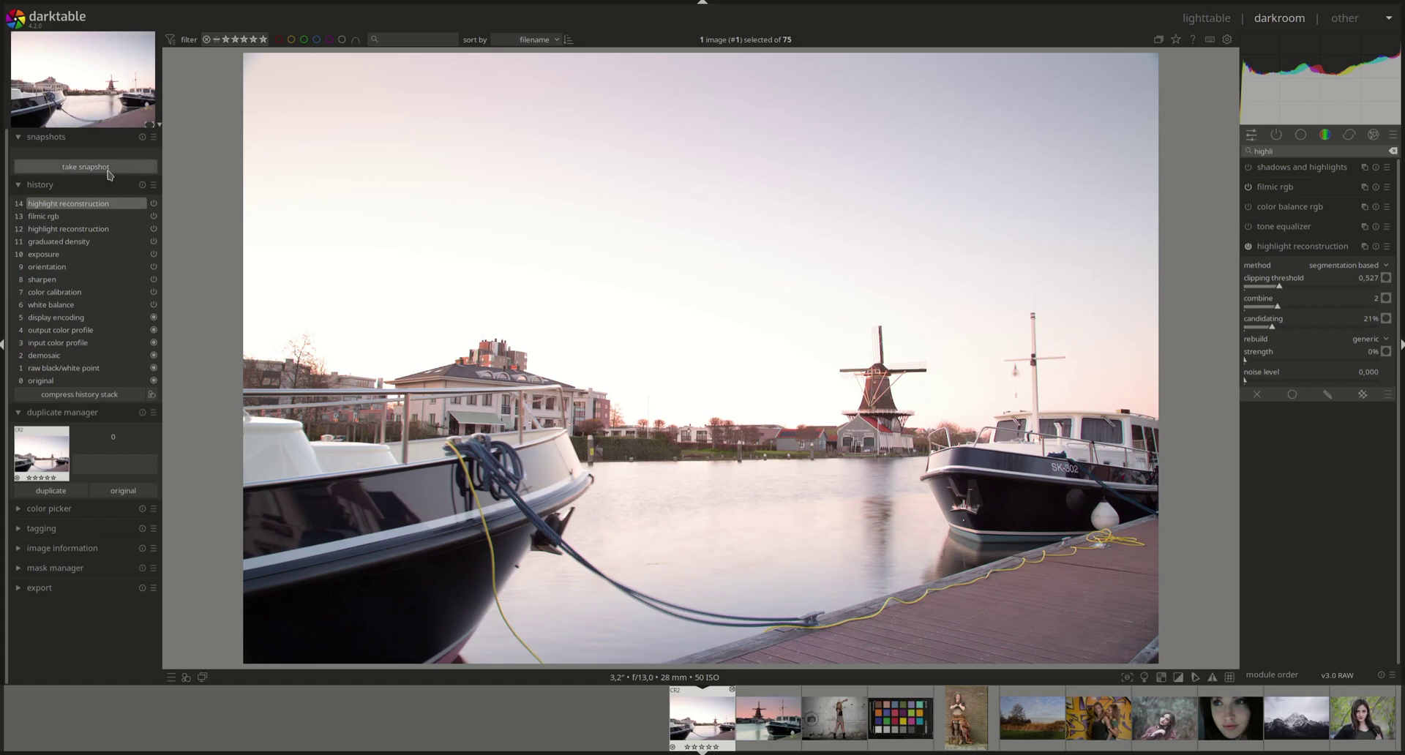
Take a snapshot of the edit at history item 10 (exposure), then return to item 14
left_click(73, 216)
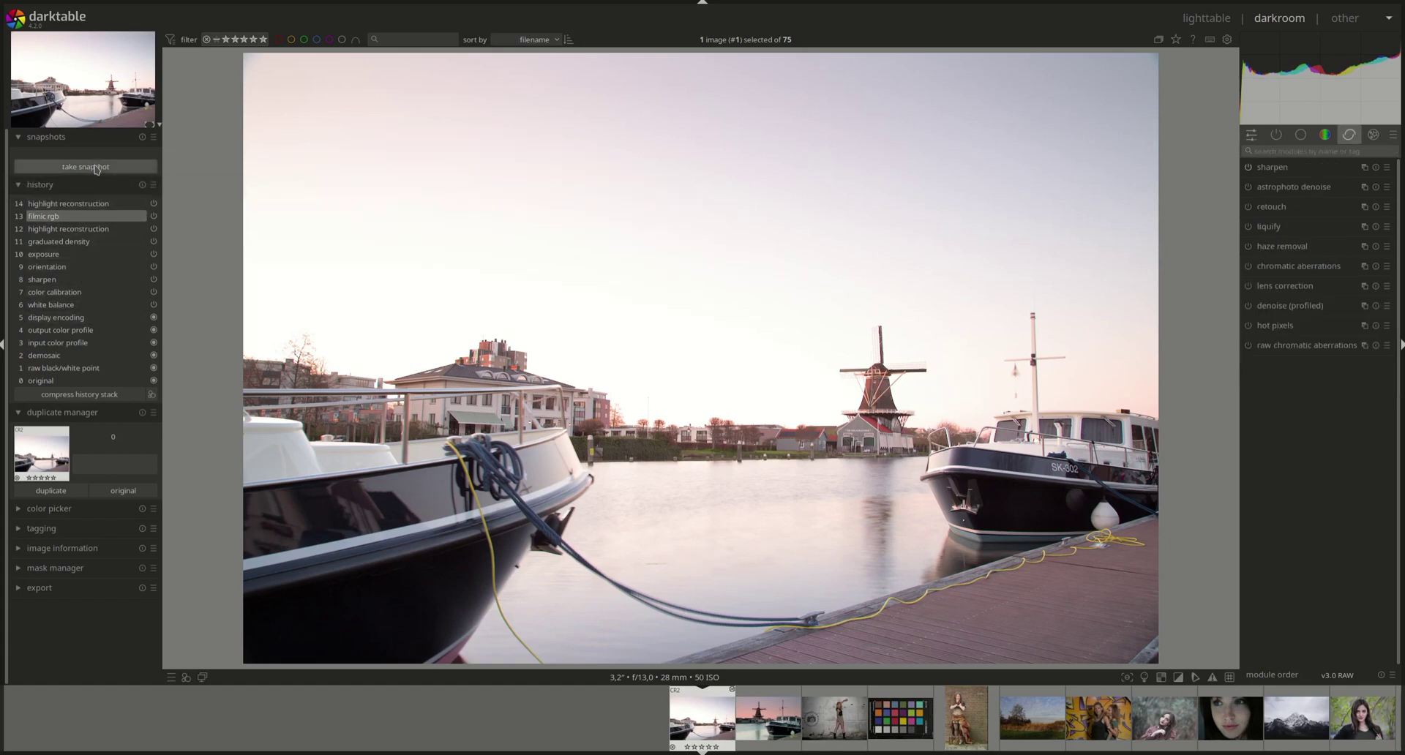
left_click(66, 254)
left_click(92, 166)
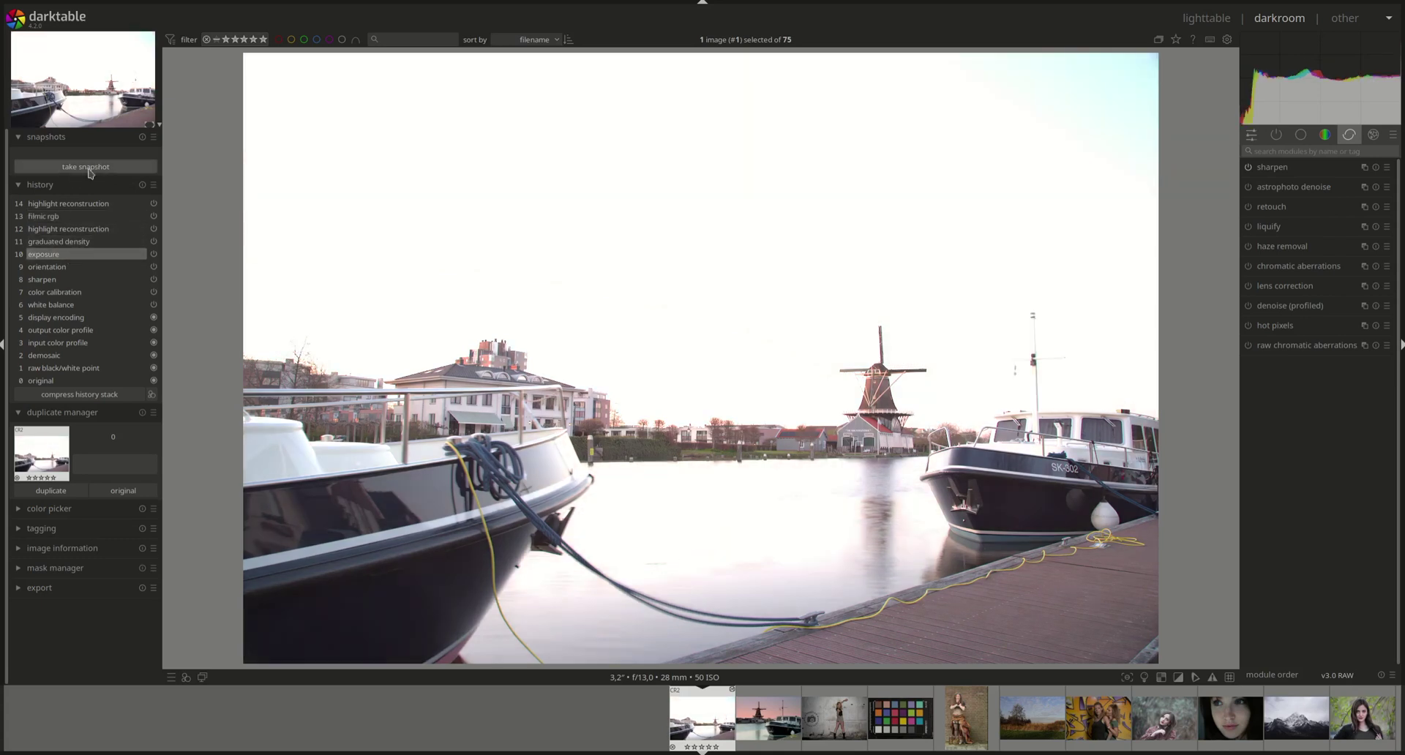
left_click(93, 209)
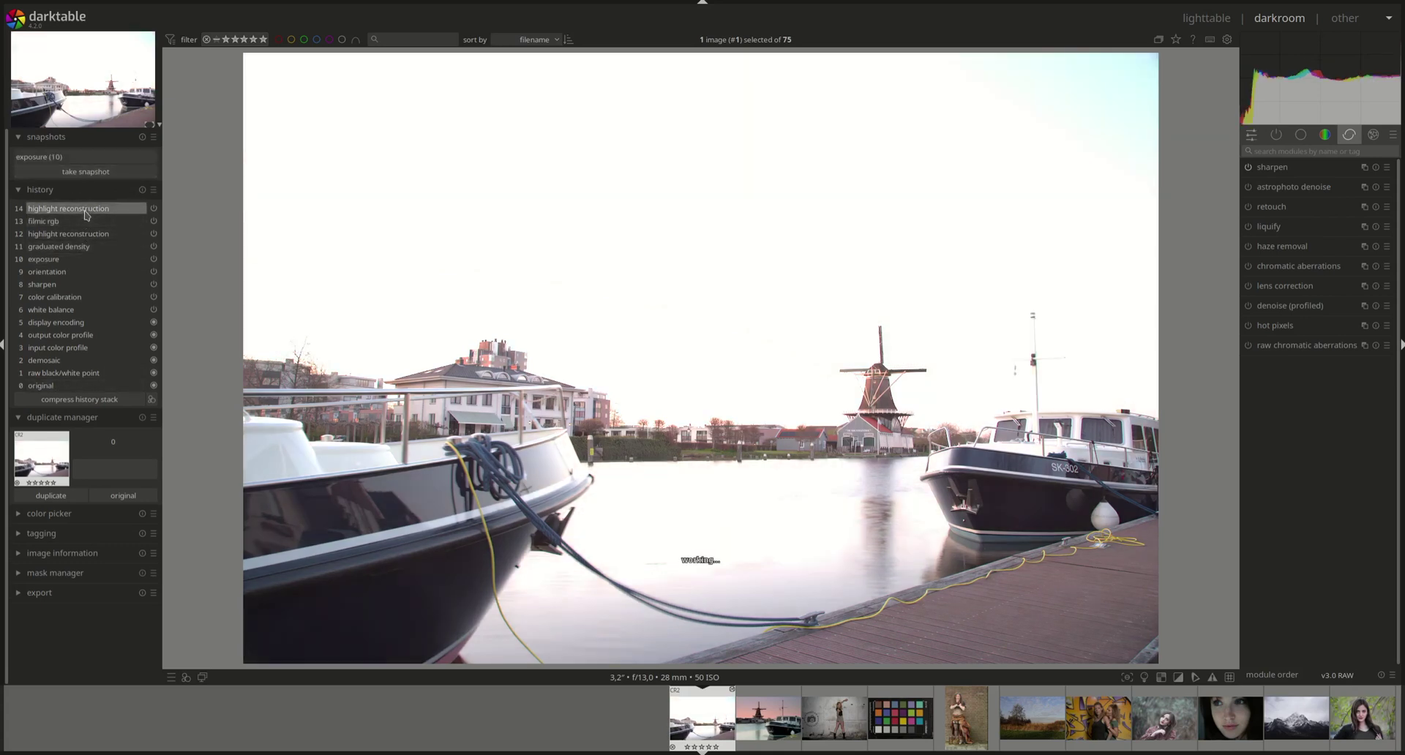
Compare the exposure (10) snapshot in split view, sweeping the divider across the photo
left_click(88, 156)
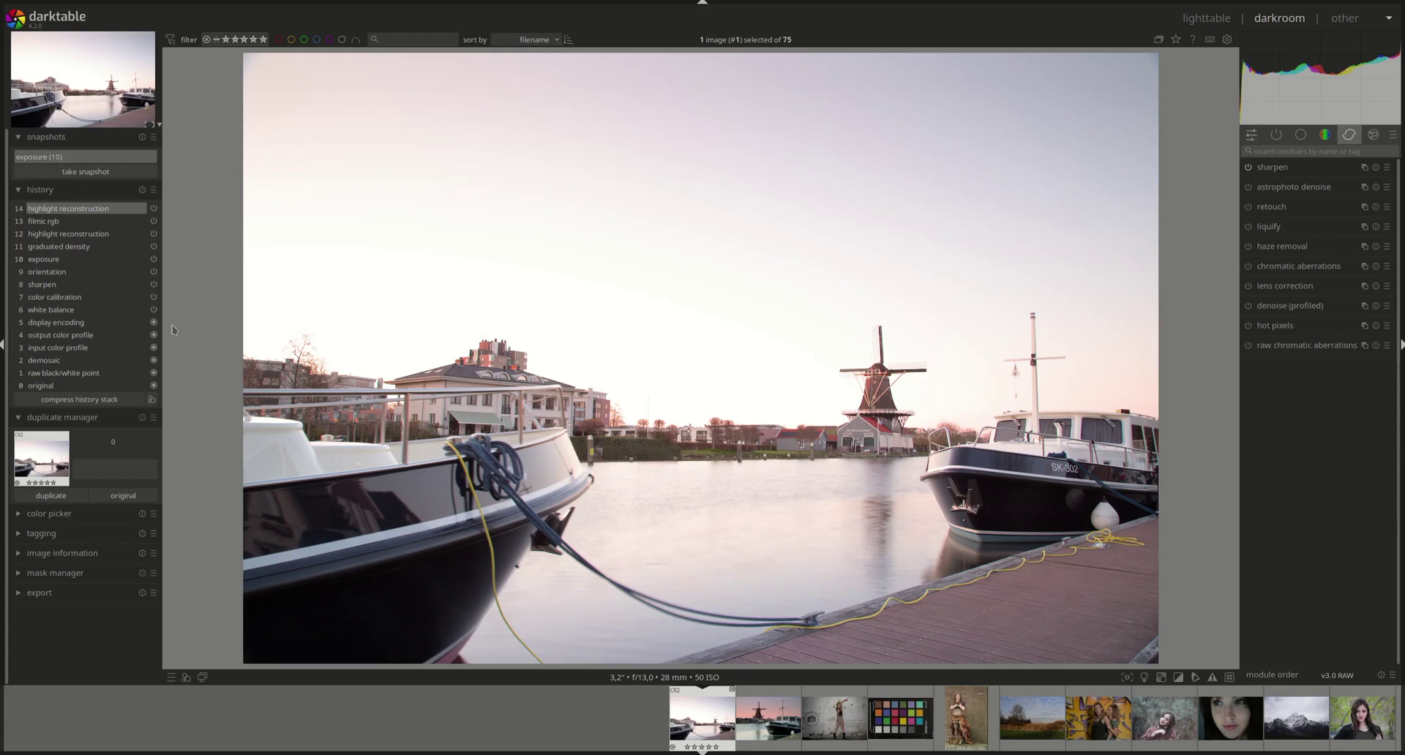
left_click_drag(451, 472, 683, 501)
left_click_drag(803, 505, 584, 498)
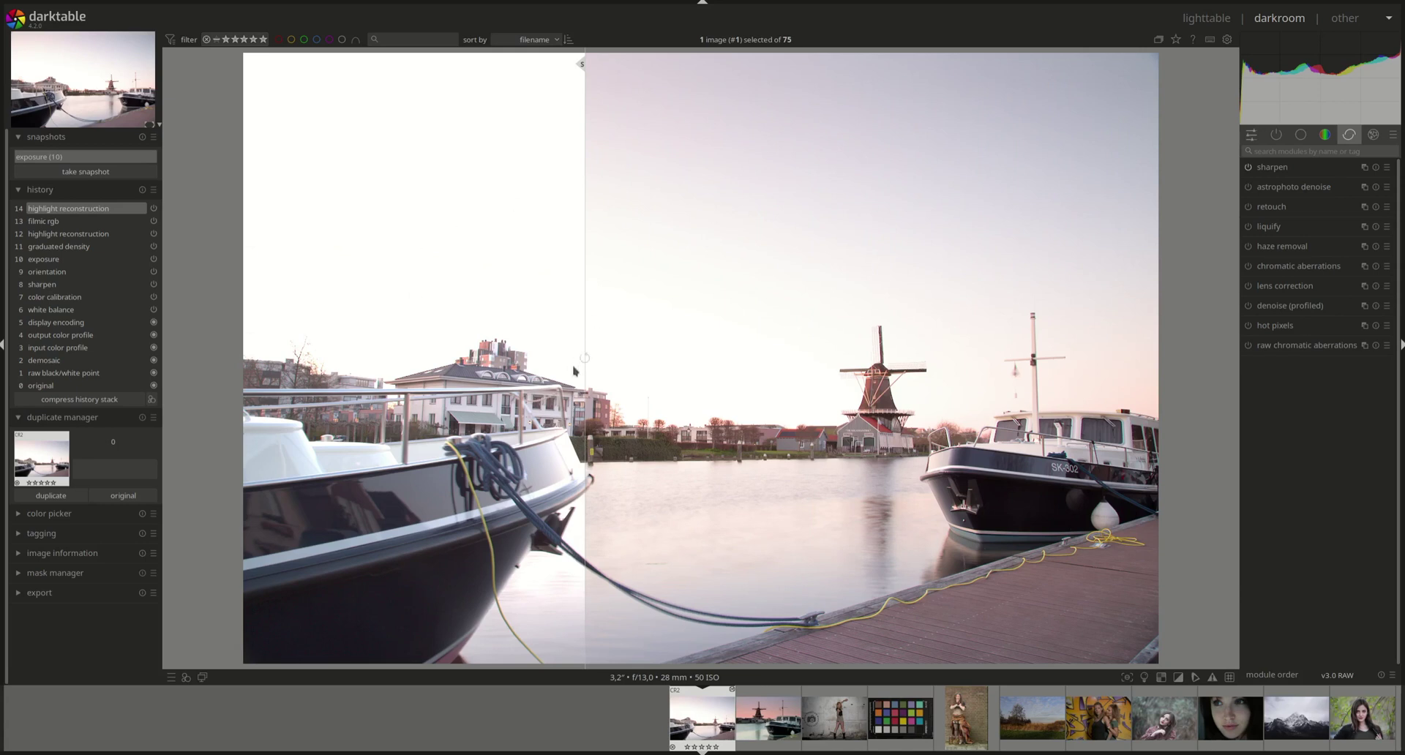
left_click_drag(586, 381, 741, 441)
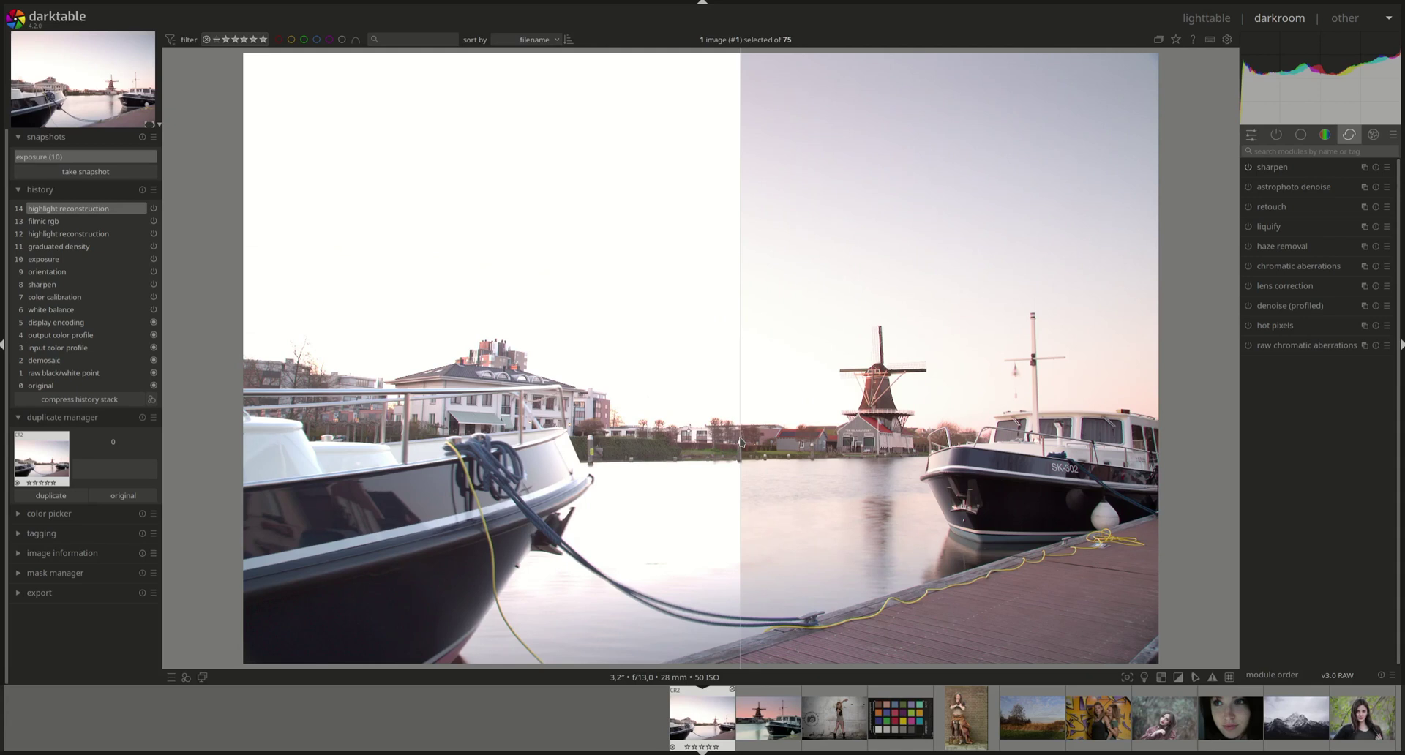
left_click_drag(740, 442, 705, 467)
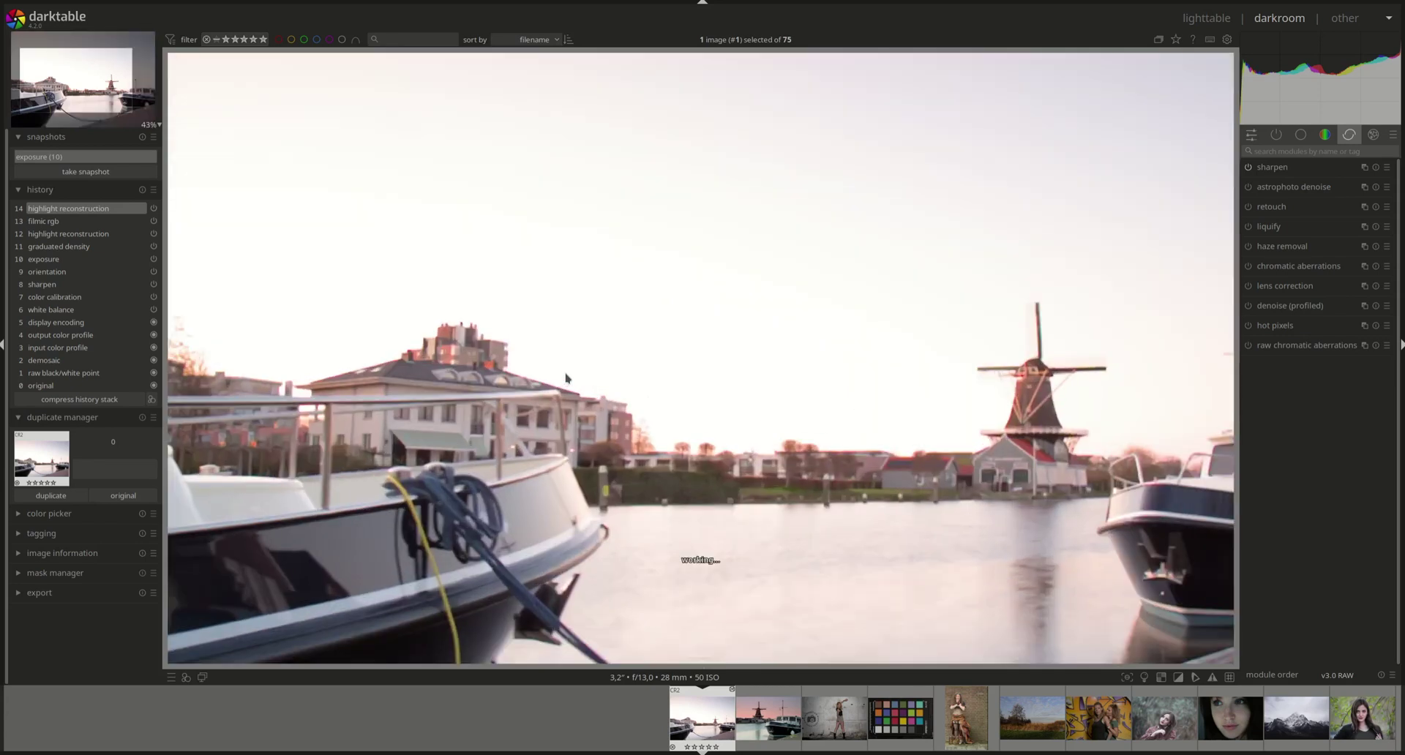
Shift the snapshot comparison divider toward the left edge of the windmill photo
left_click_drag(695, 518, 743, 504)
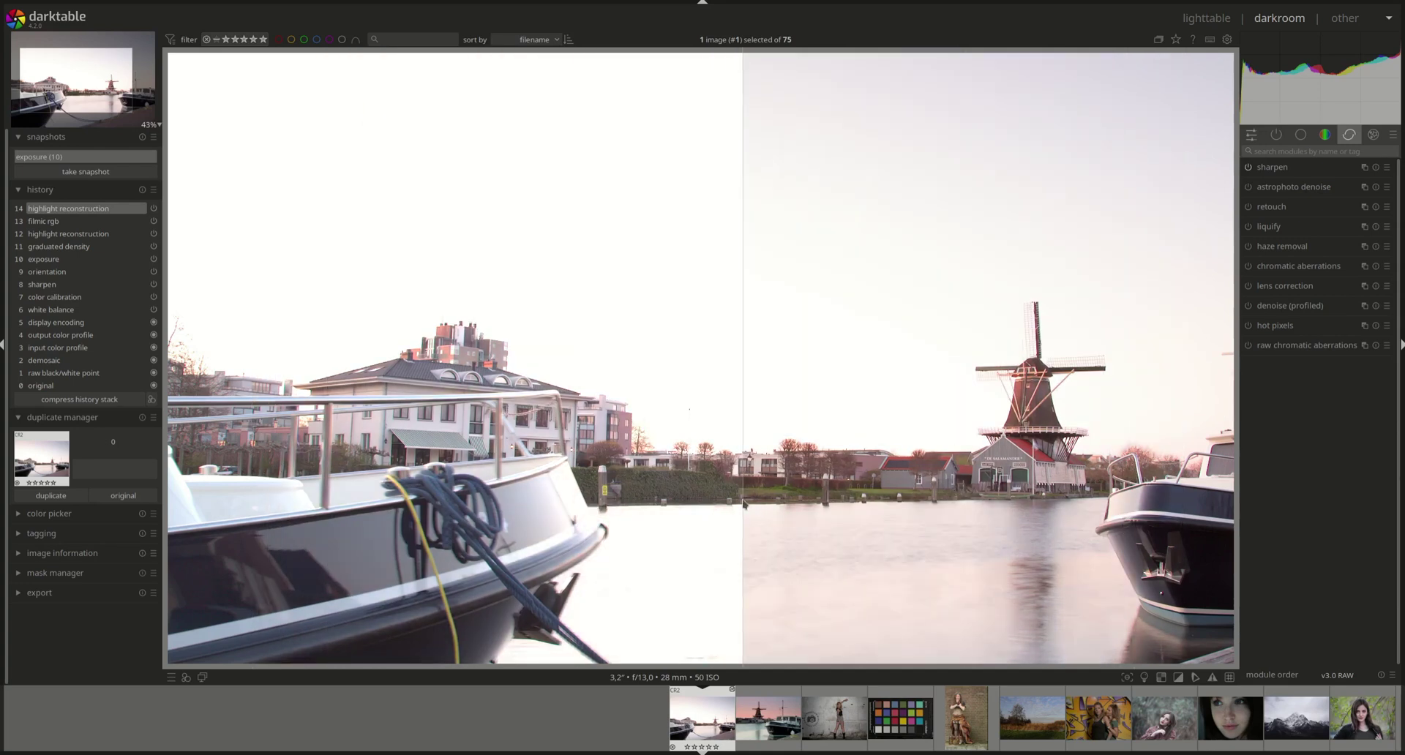